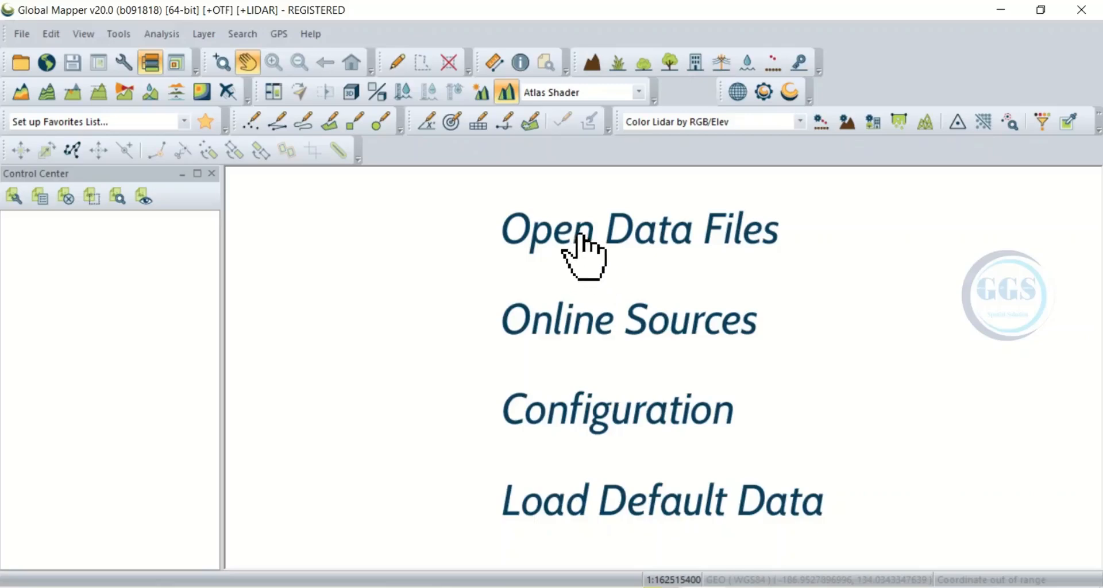
# Step: Load Mosaic.tif and Study area.shp together from the Tutorial DEM folder
pyautogui.click(581, 234)
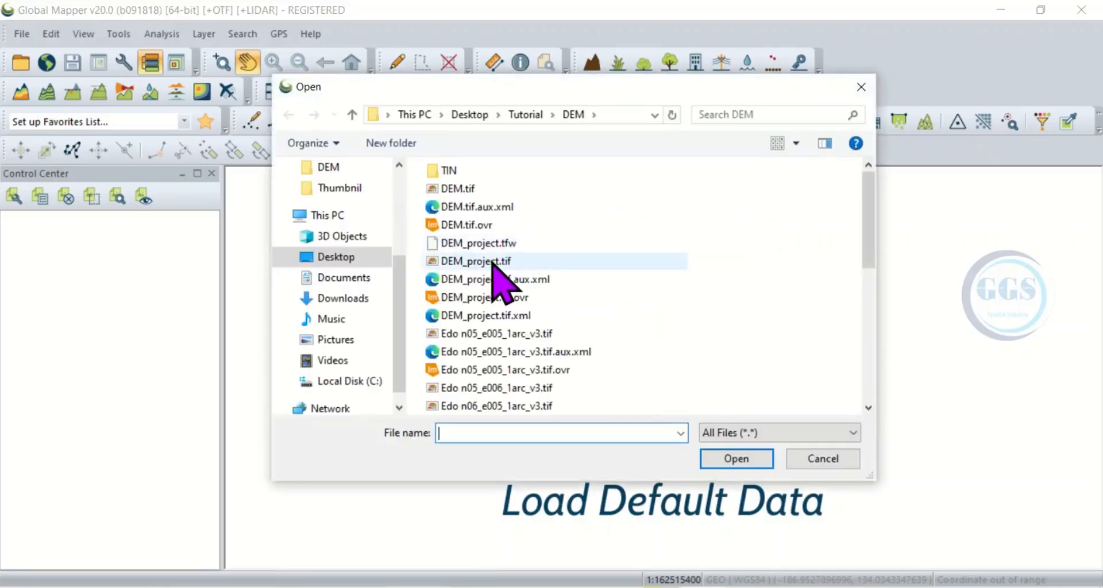
pyautogui.scroll(-7, 498, 276)
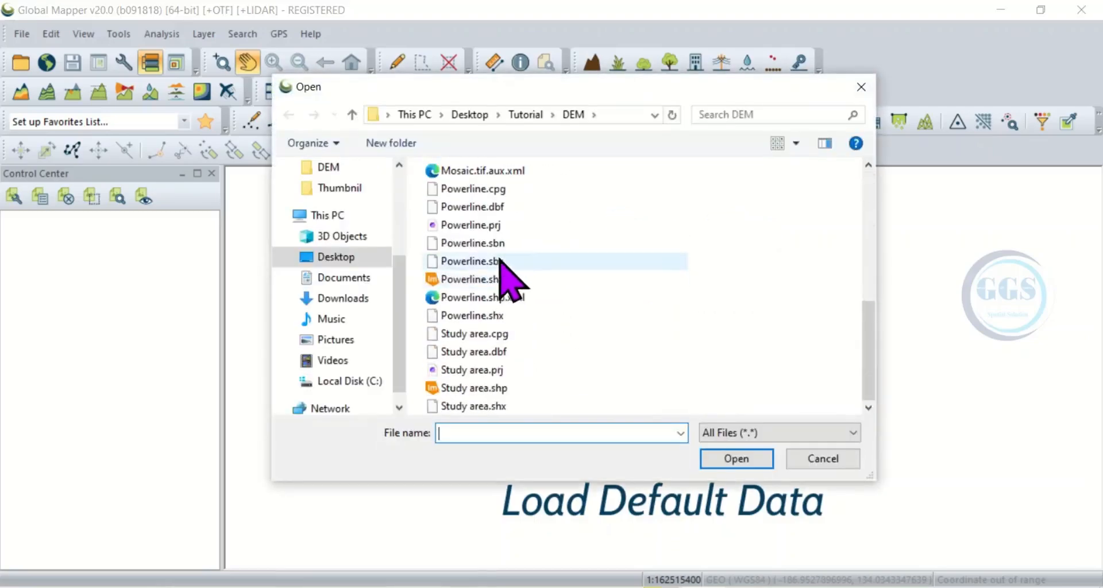
pyautogui.scroll(3, 498, 282)
pyautogui.click(459, 311)
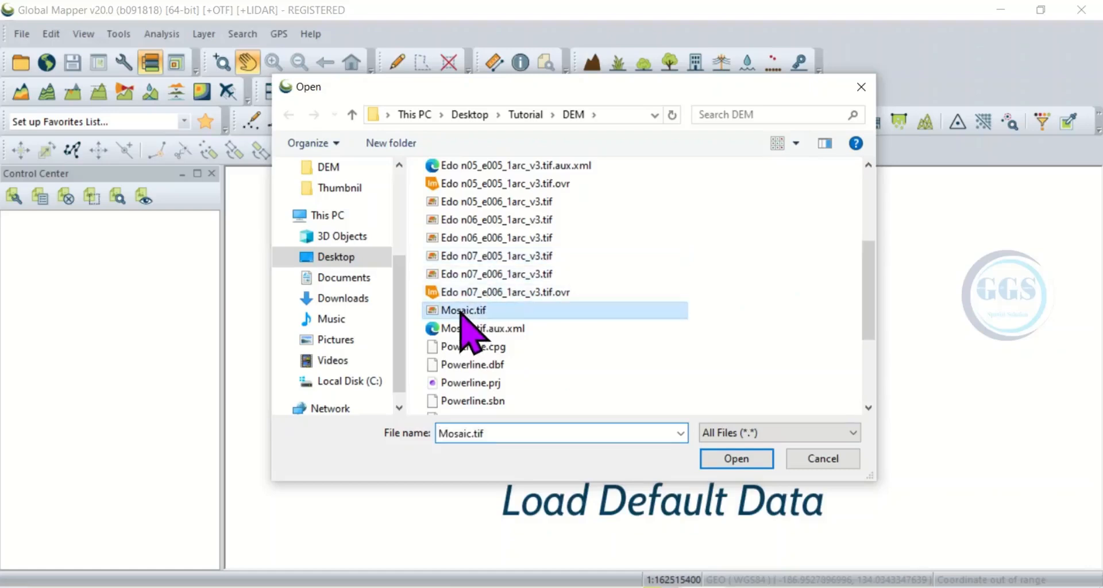
pyautogui.scroll(-3, 500, 317)
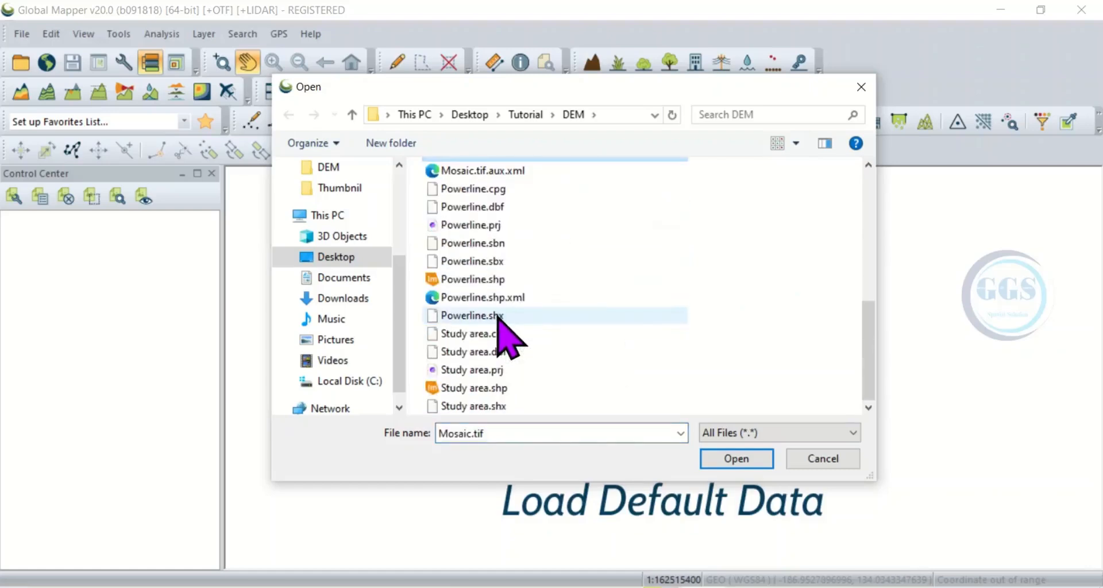
pyautogui.keyDown('ctrl'); pyautogui.click(477, 388); pyautogui.keyUp('ctrl')
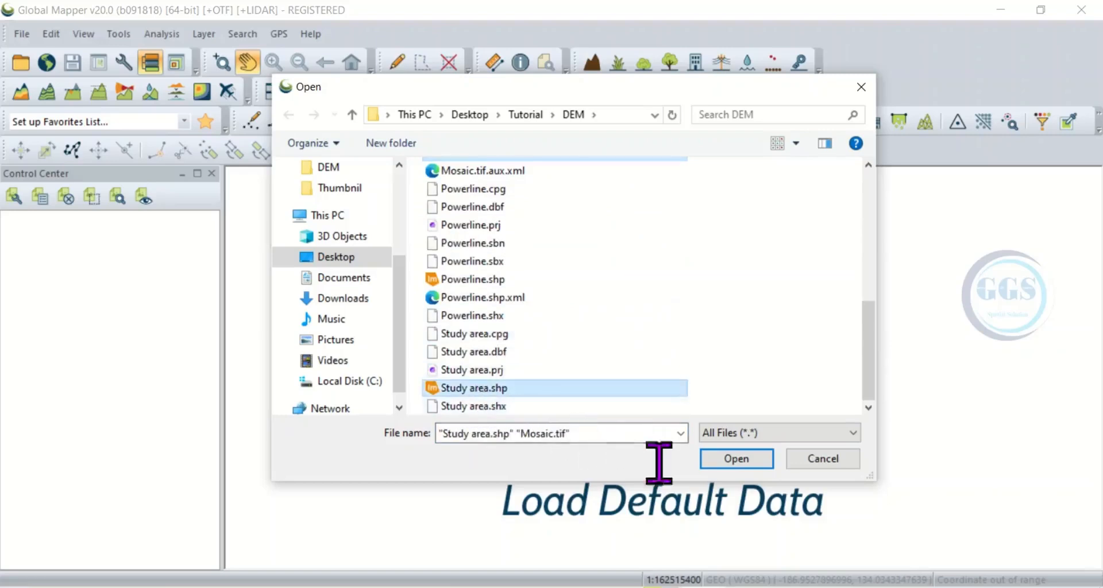
pyautogui.click(727, 464)
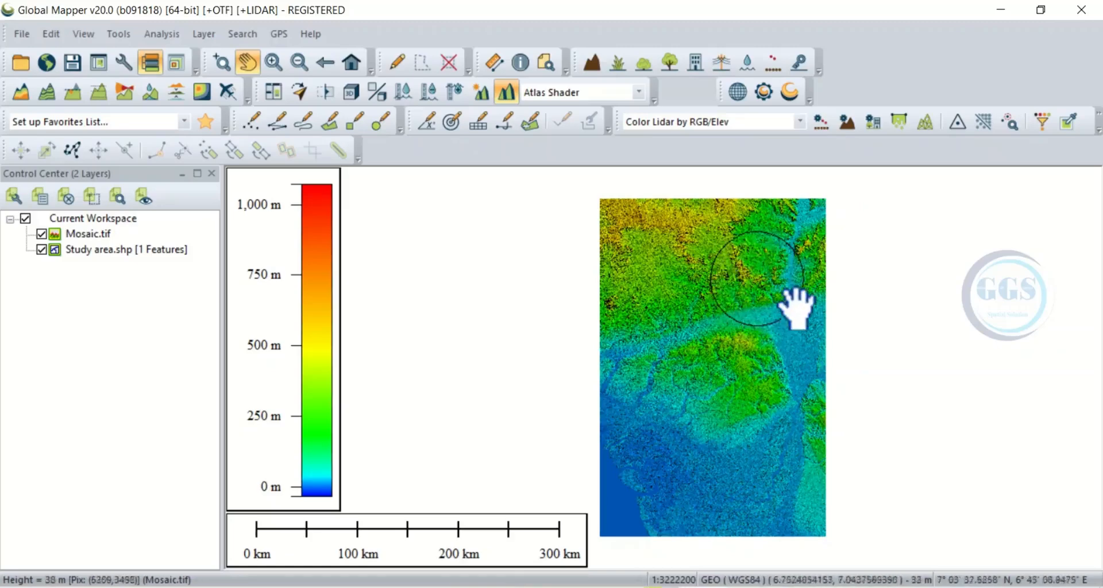
# Step: Style all Study area.shp area features alike, with no fill and a solid border 3 pixels wide
pyautogui.click(108, 251)
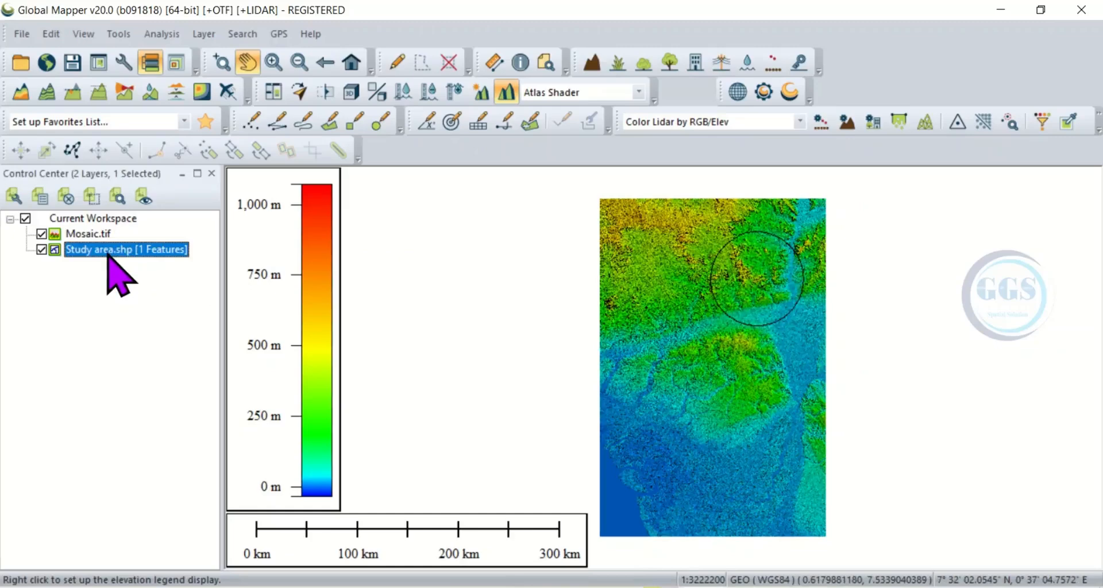
pyautogui.rightClick(108, 253)
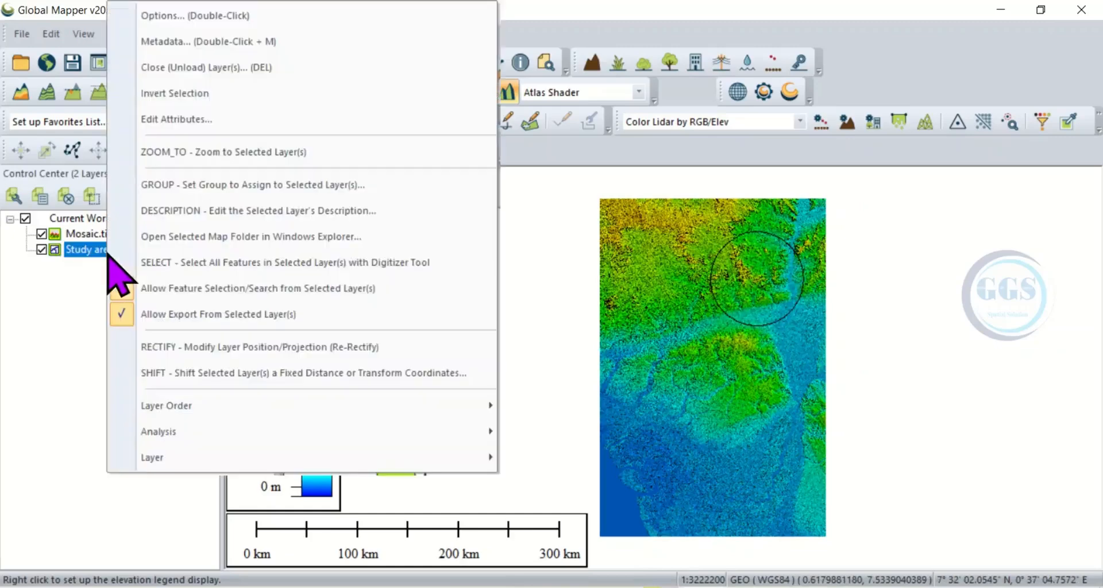
pyautogui.click(193, 17)
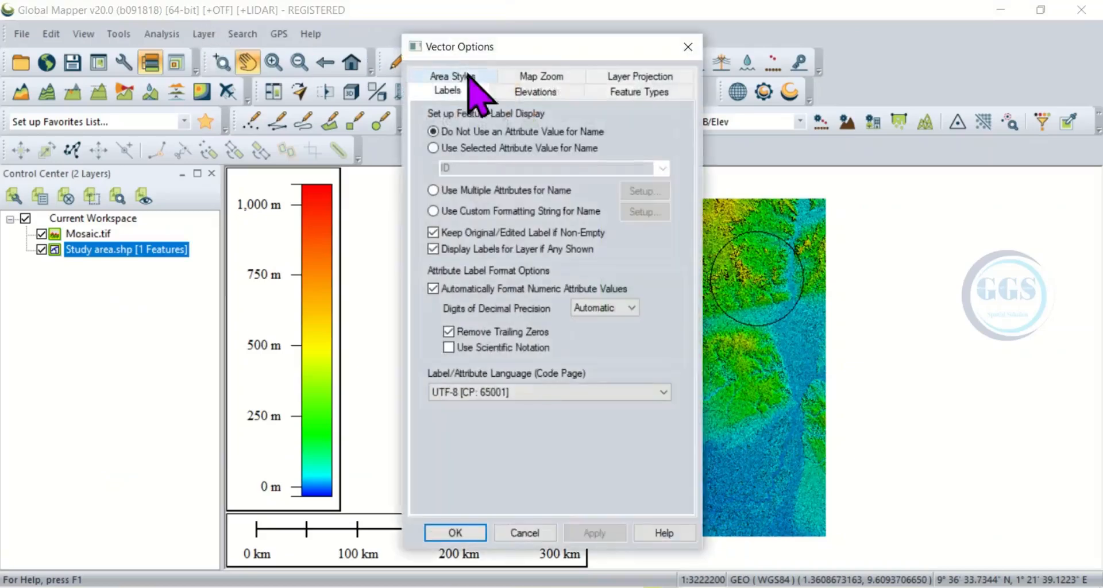
pyautogui.click(459, 77)
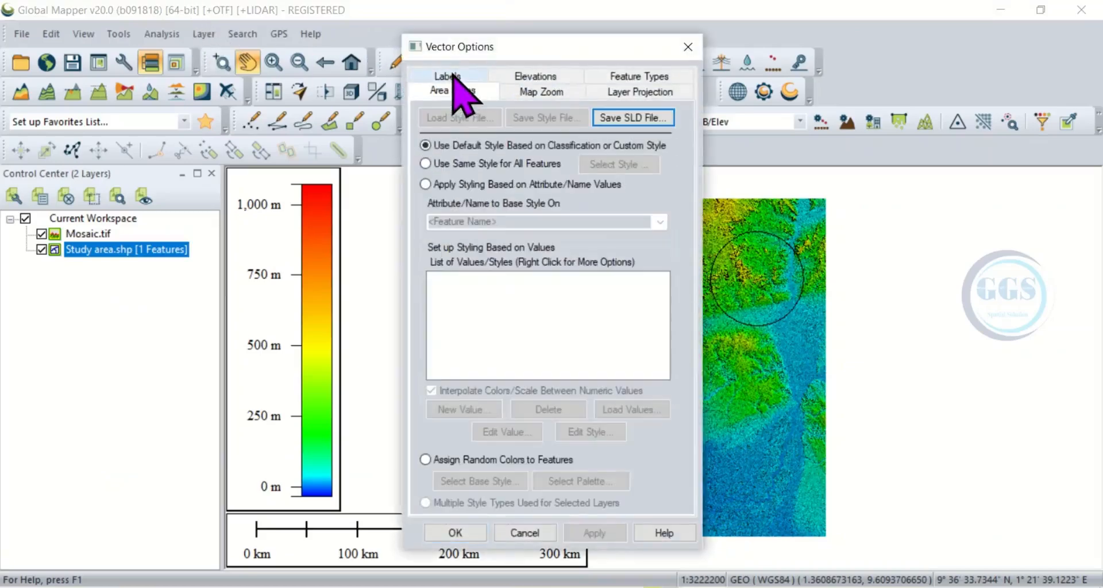
pyautogui.click(429, 182)
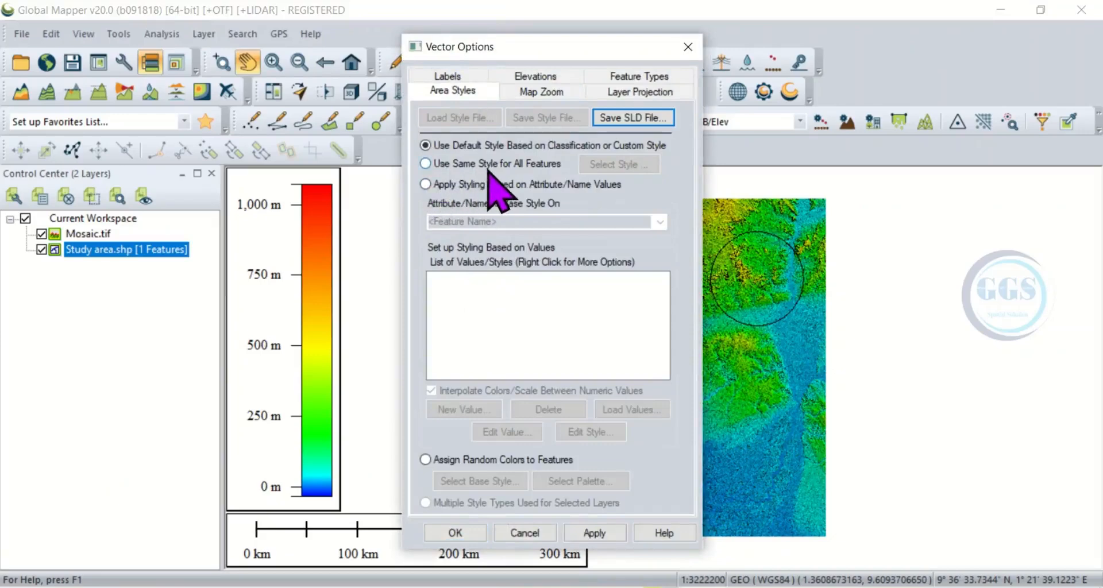
pyautogui.click(426, 163)
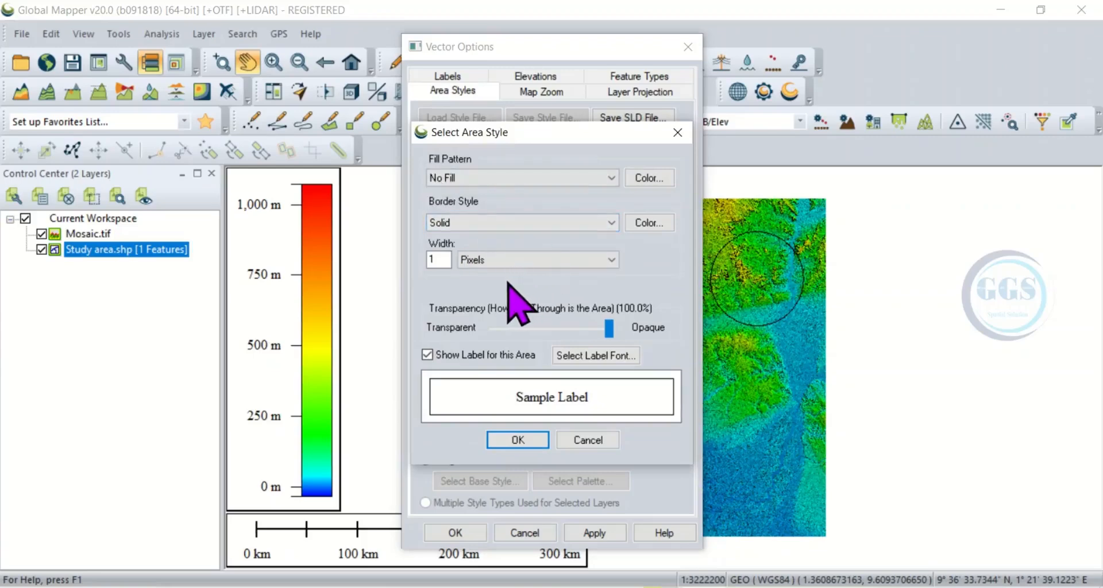
pyautogui.moveTo(440, 258); pyautogui.dragTo(412, 259)
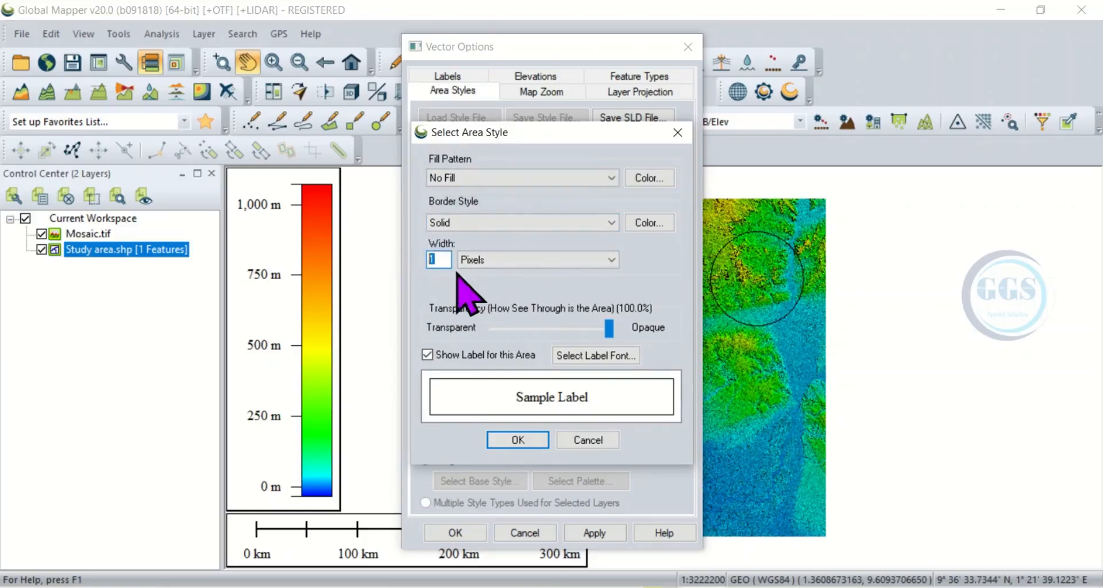
pyautogui.click(518, 440)
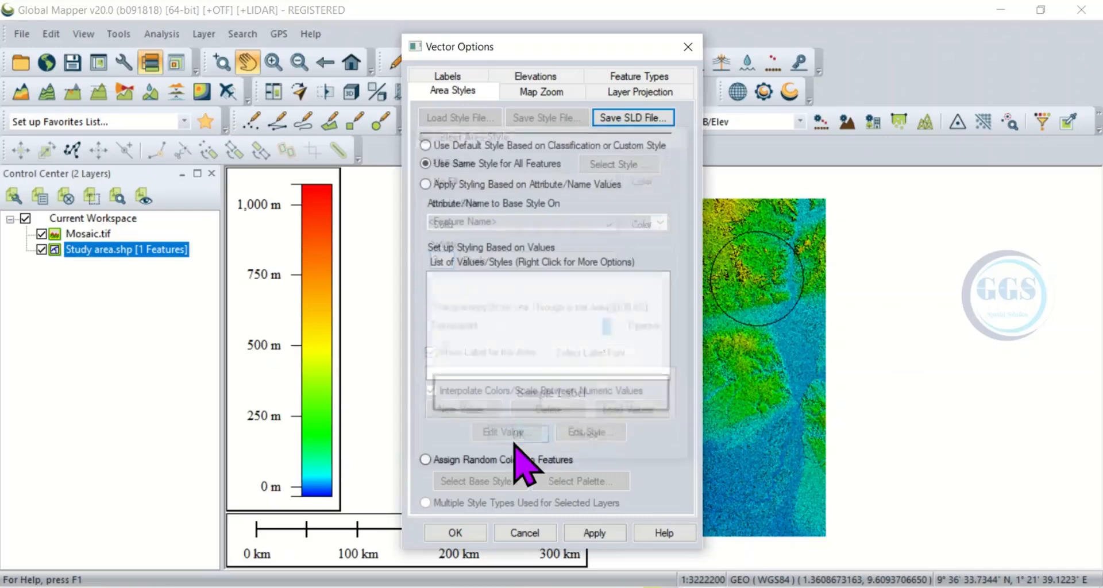
pyautogui.click(583, 533)
pyautogui.click(475, 532)
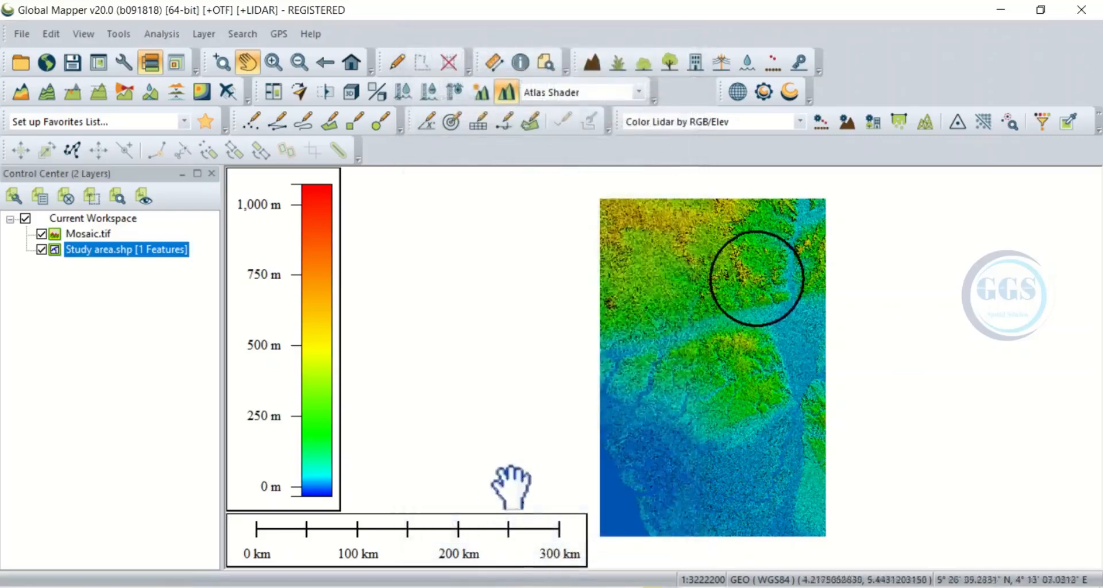
# Step: Select the circular study area polygon on the map with the Digitizer Tool
pyautogui.scroll(2, 767, 258)
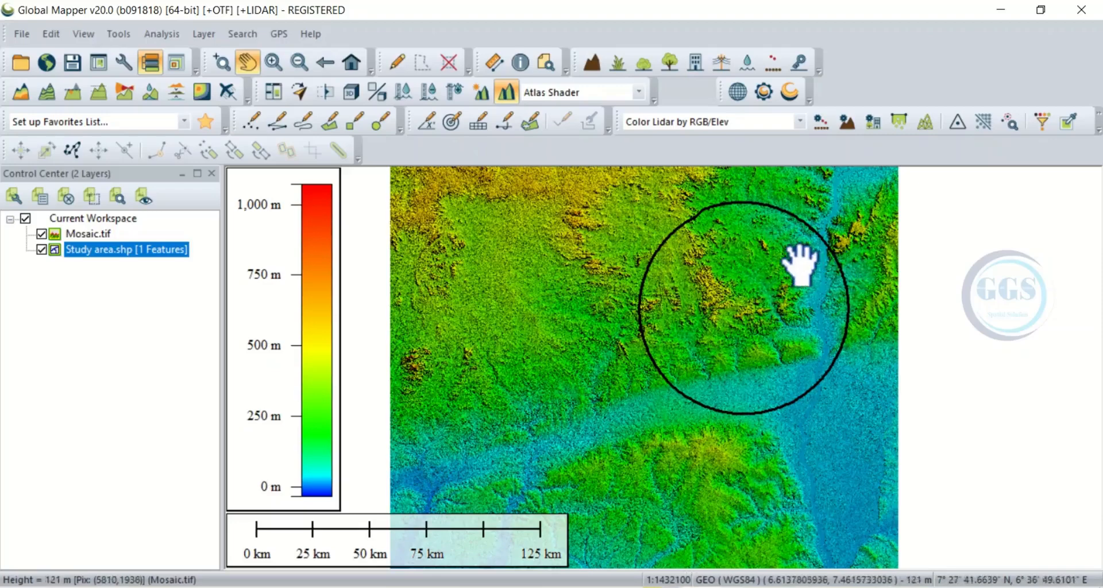
pyautogui.click(394, 61)
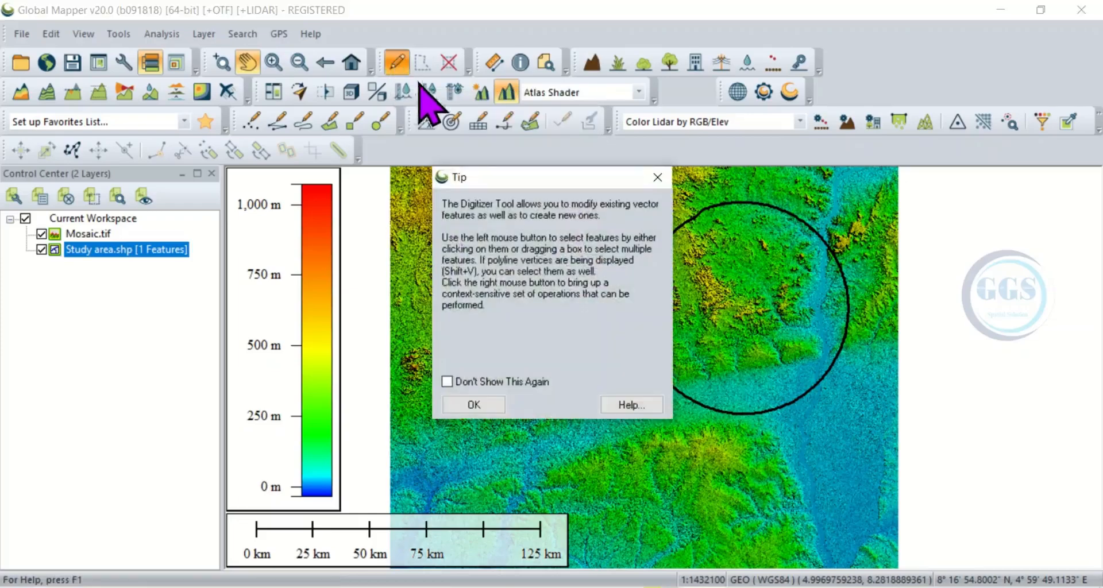
pyautogui.click(478, 405)
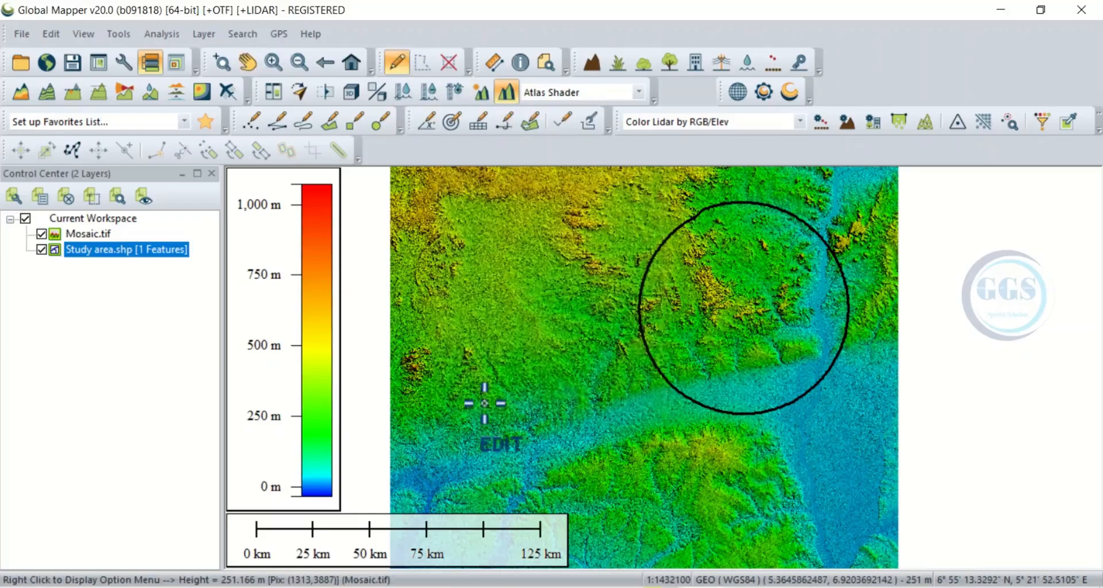
pyautogui.click(721, 321)
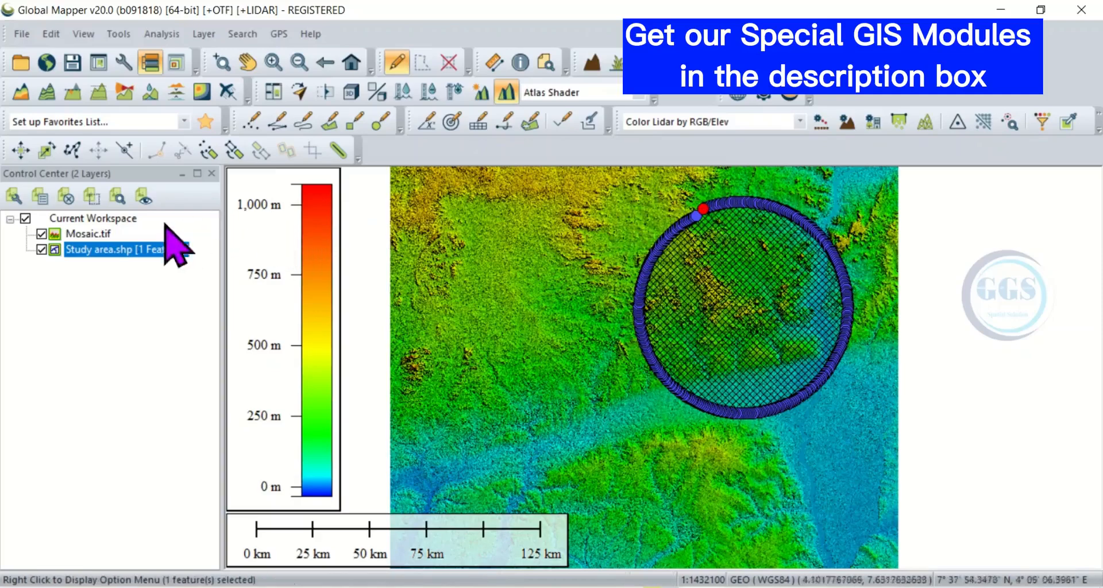
# Step: Export only the Mosaic.tif layer as a GeoTIFF with 16-bit elevation samples, cropped to the selected area feature
pyautogui.click(88, 236)
pyautogui.rightClick(95, 259)
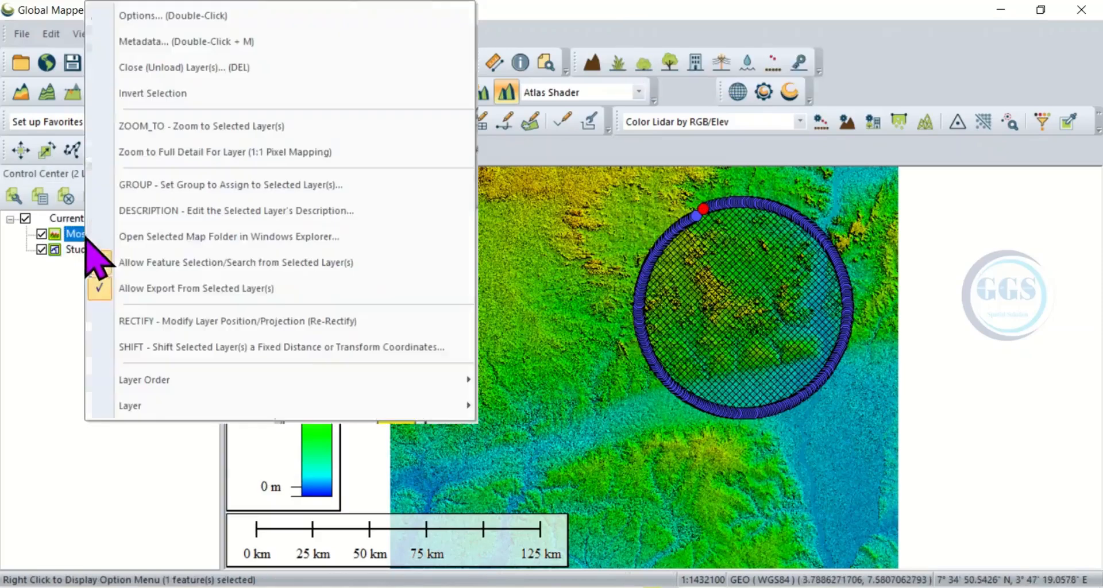
pyautogui.moveTo(158, 405)
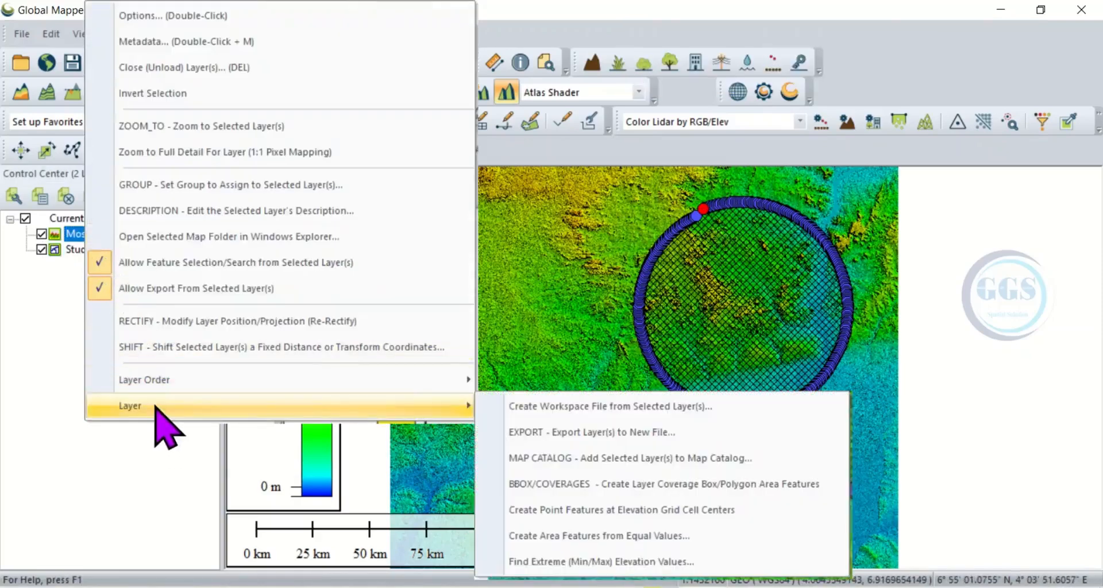
pyautogui.click(566, 432)
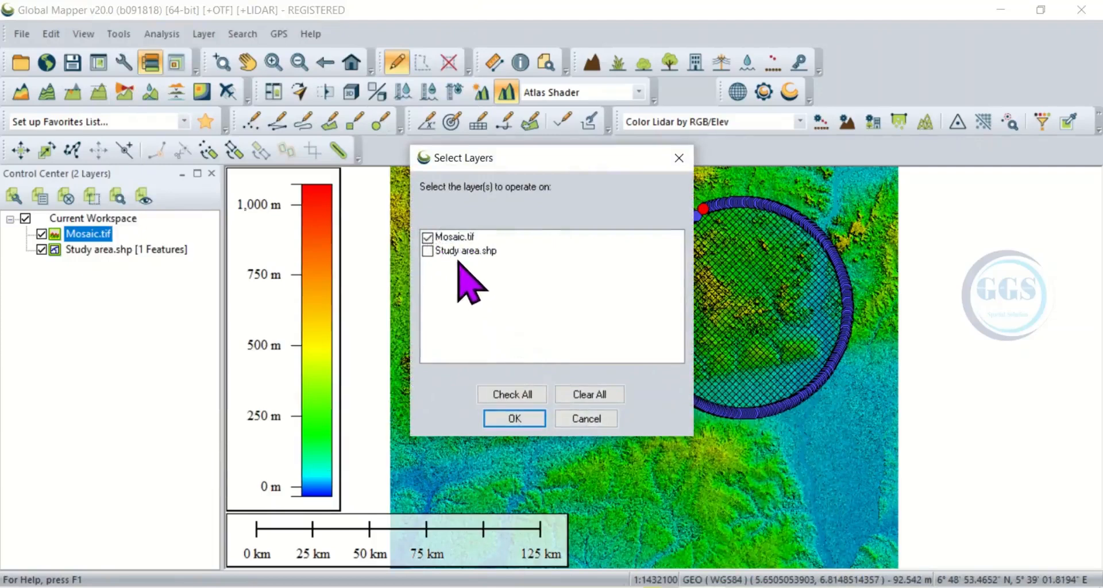
pyautogui.click(513, 419)
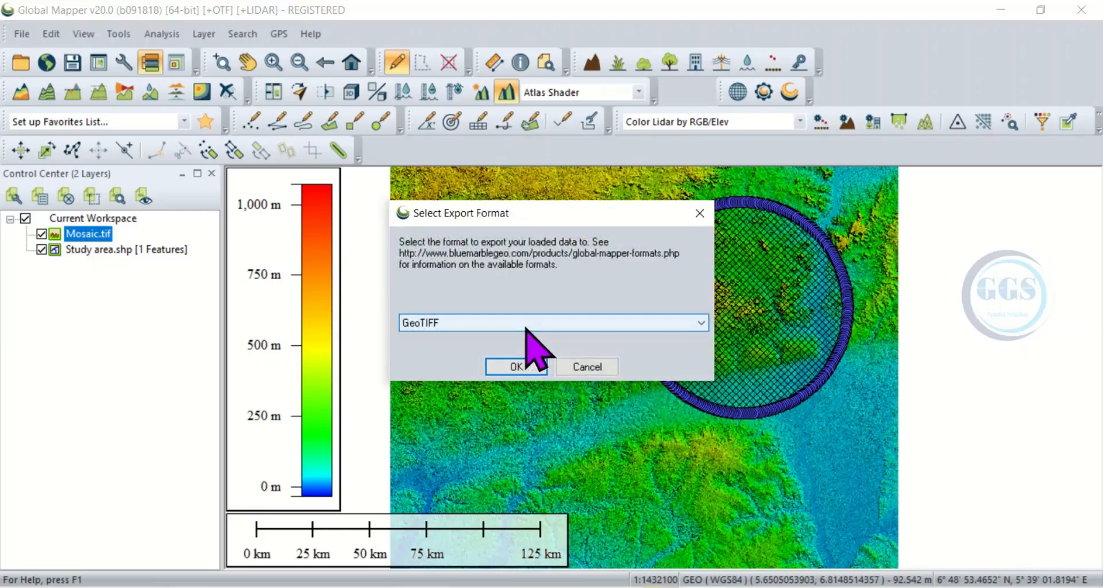
pyautogui.click(517, 367)
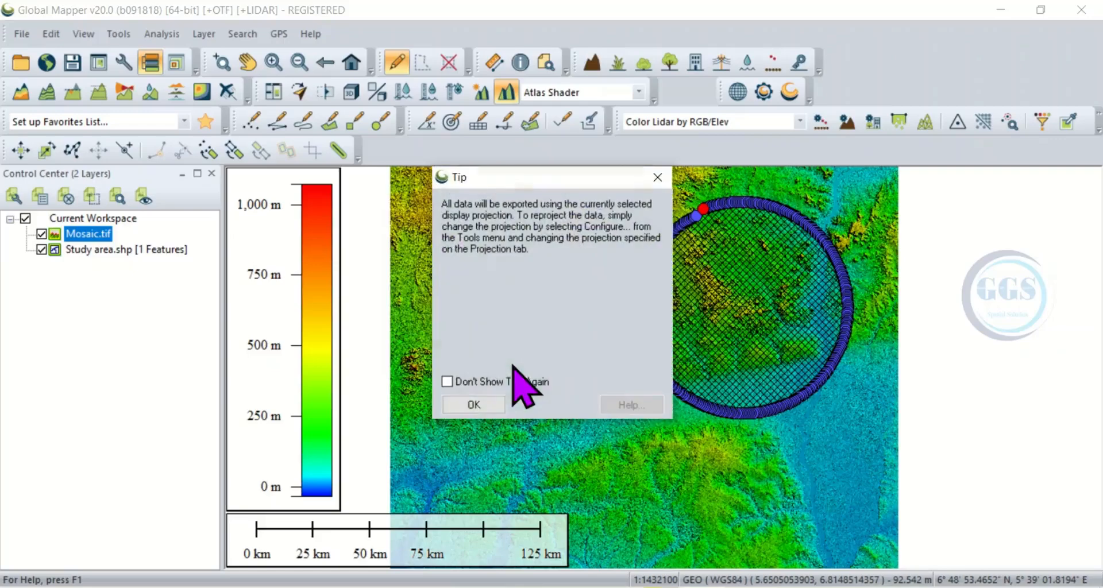
pyautogui.click(479, 409)
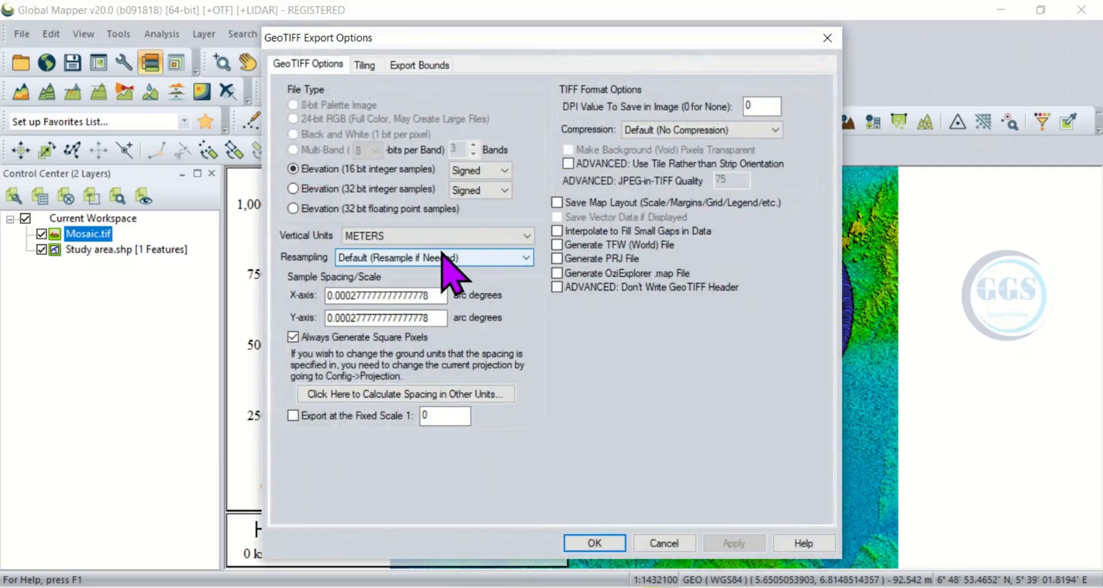
pyautogui.click(407, 67)
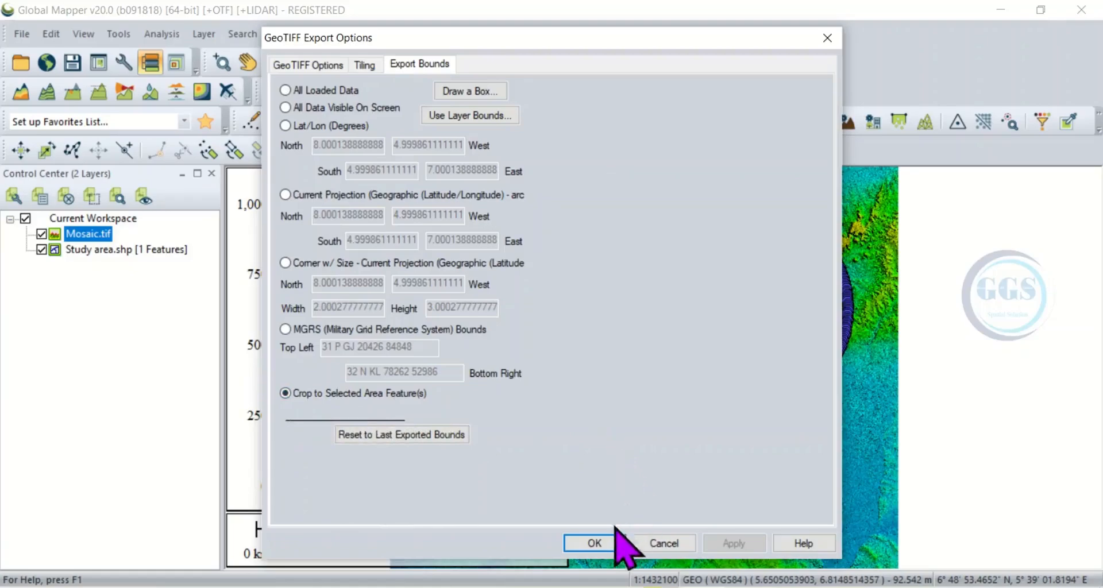
pyautogui.click(595, 543)
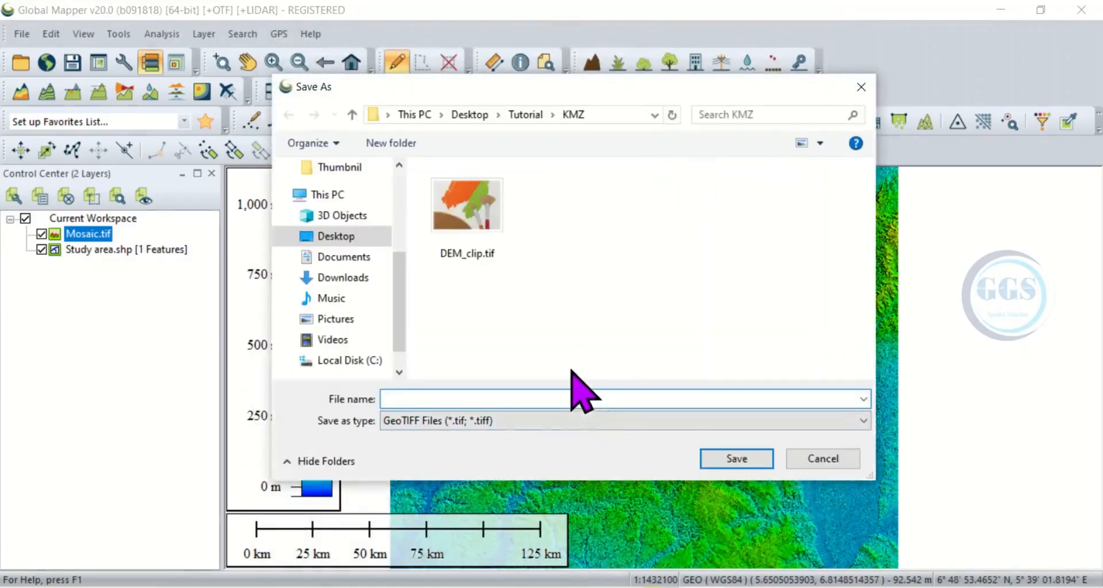
# Step: Save the exported GeoTIFF as DEM_clip in the Tutorial DEM folder
pyautogui.click(536, 114)
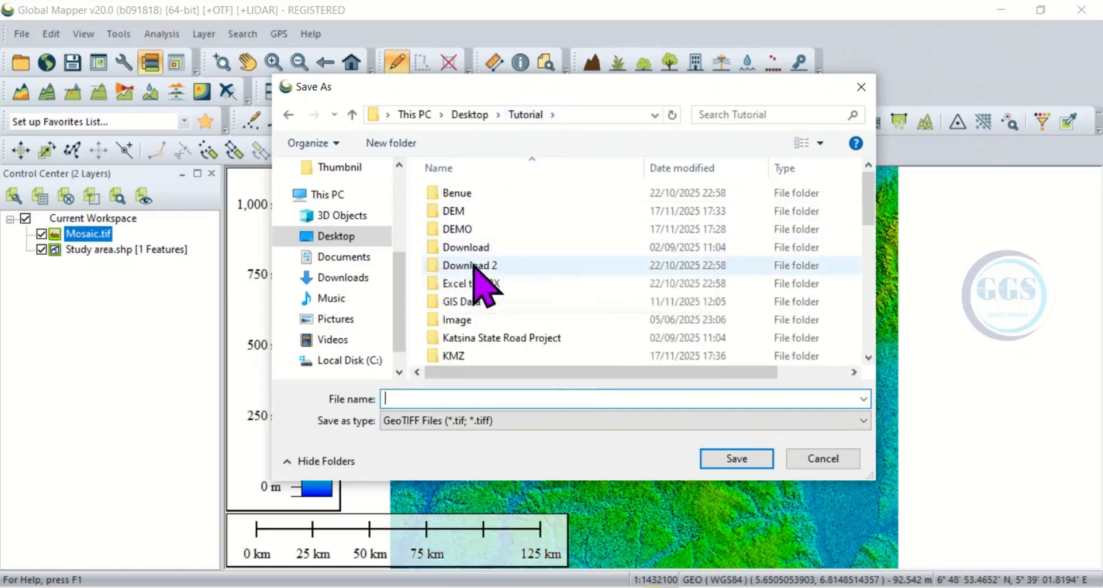
pyautogui.doubleClick(453, 211)
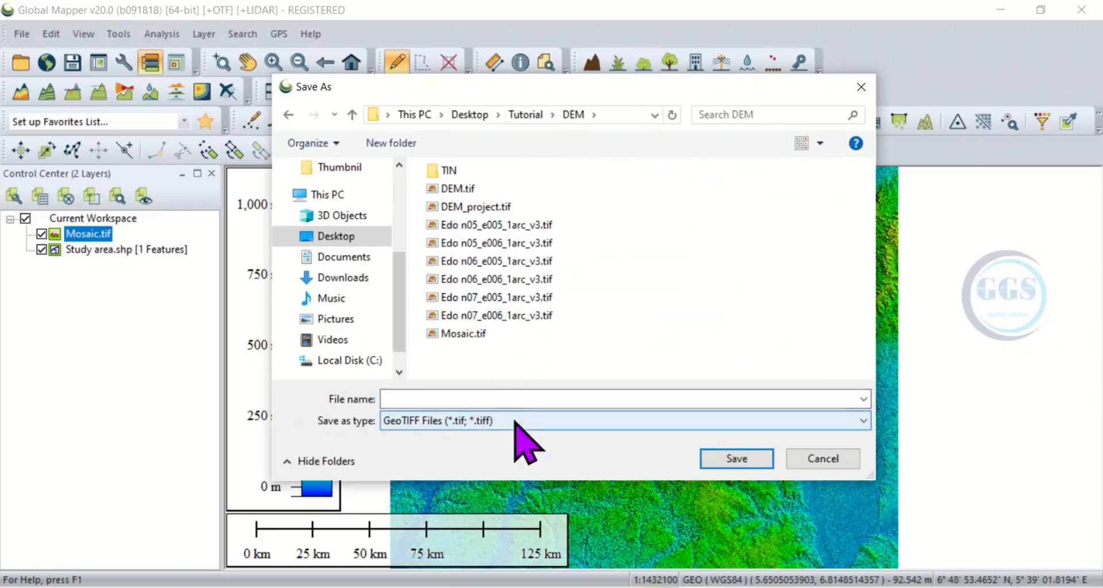
pyautogui.click(412, 401)
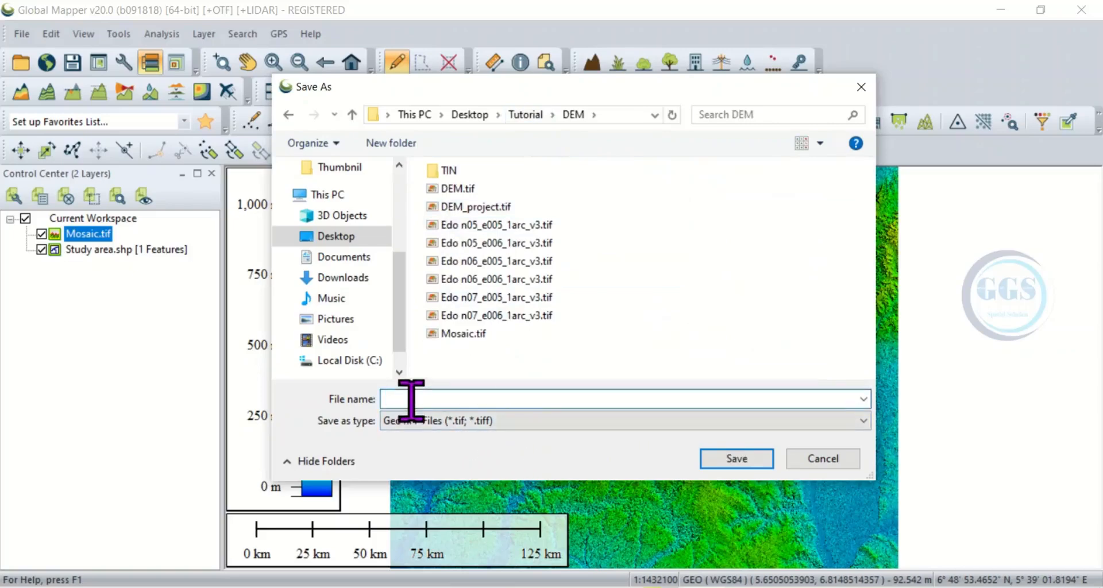
pyautogui.write('DE')
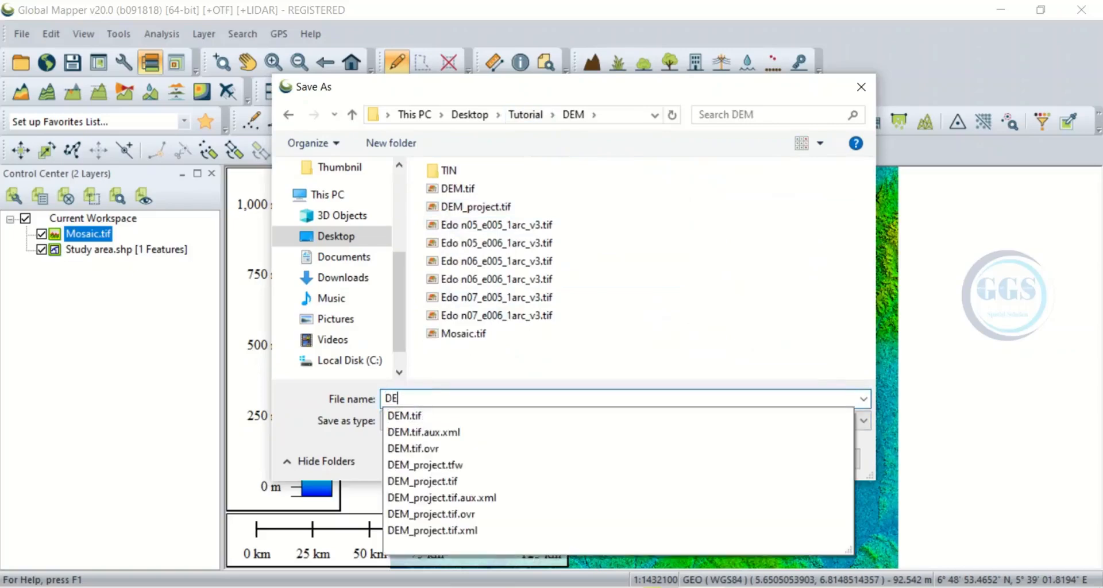
pyautogui.write('M_clip')
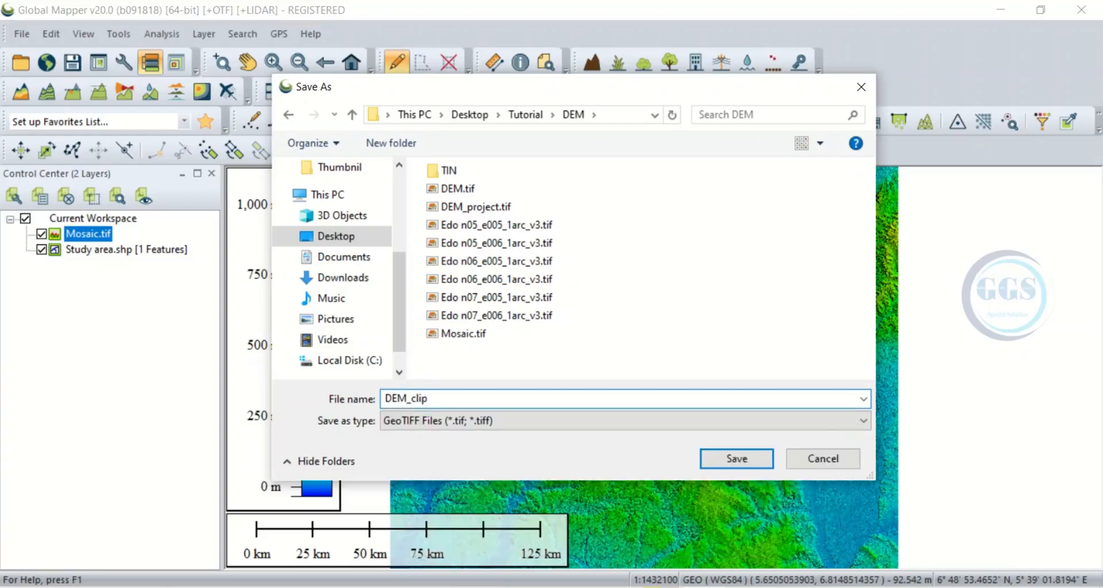
pyautogui.click(725, 459)
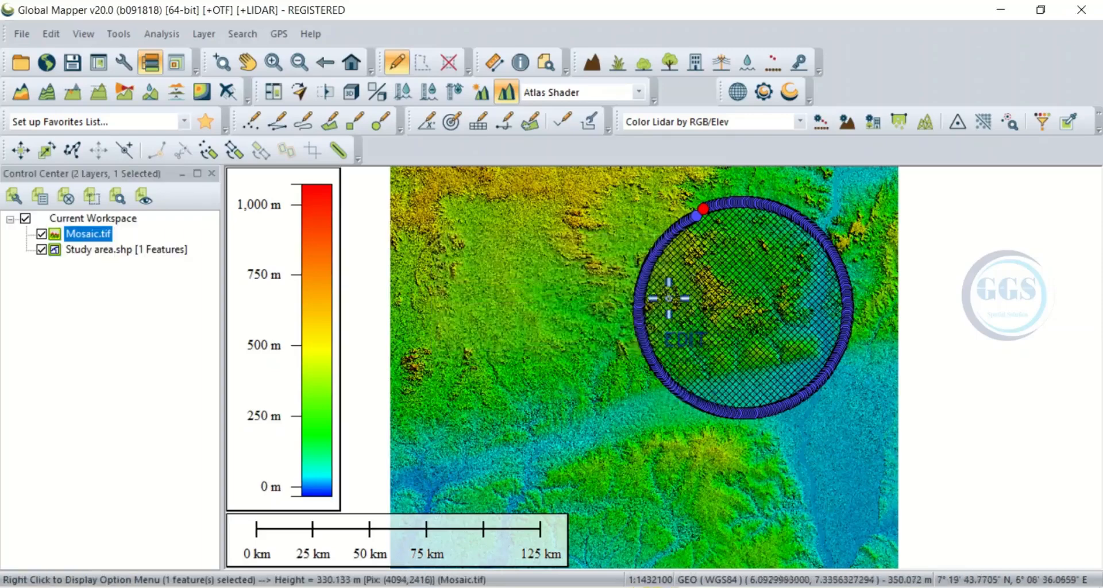
# Step: Hide the Mosaic.tif and Study area.shp layers and load DEM_clip.tif from the DEM folder
pyautogui.click(41, 234)
pyautogui.click(41, 250)
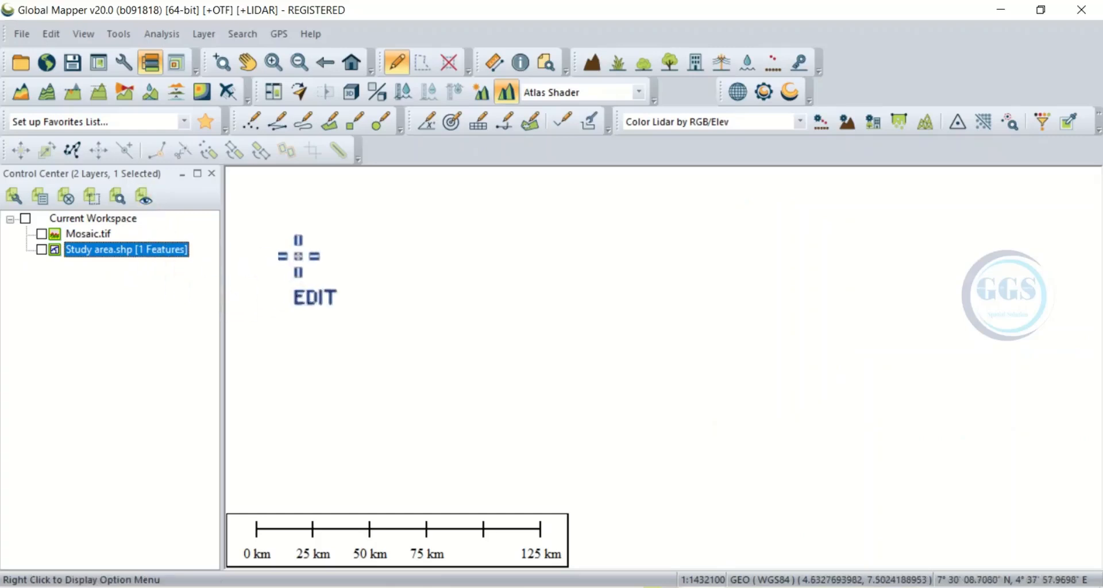
pyautogui.click(26, 34)
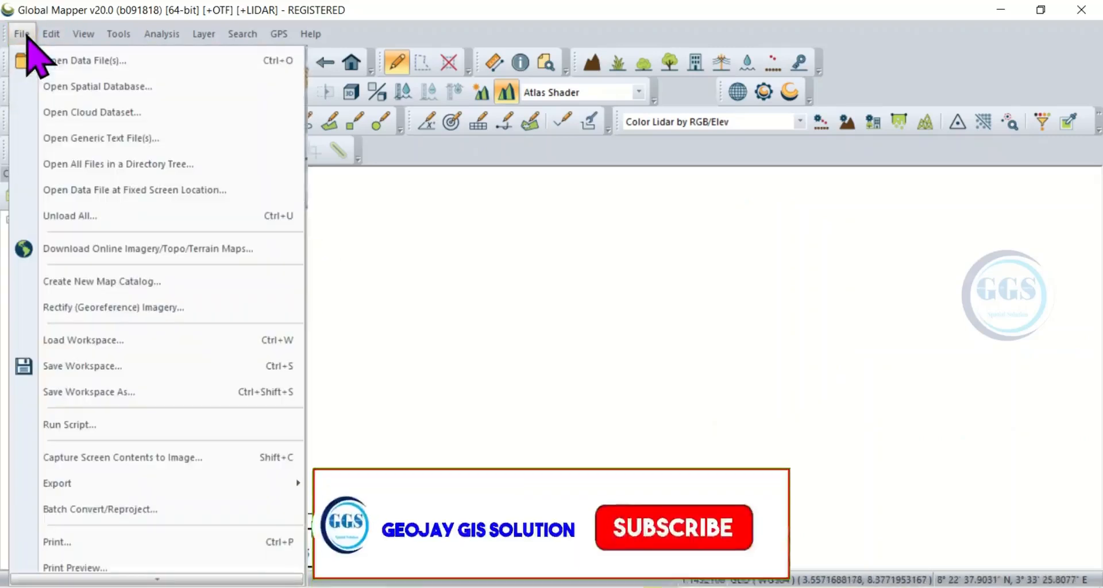
pyautogui.click(67, 59)
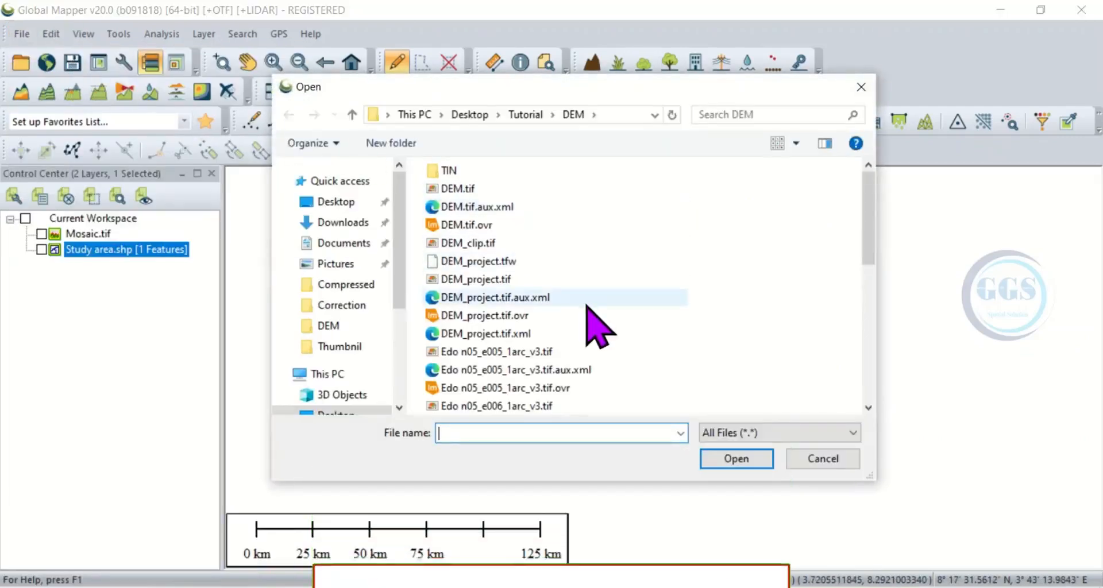
pyautogui.click(467, 248)
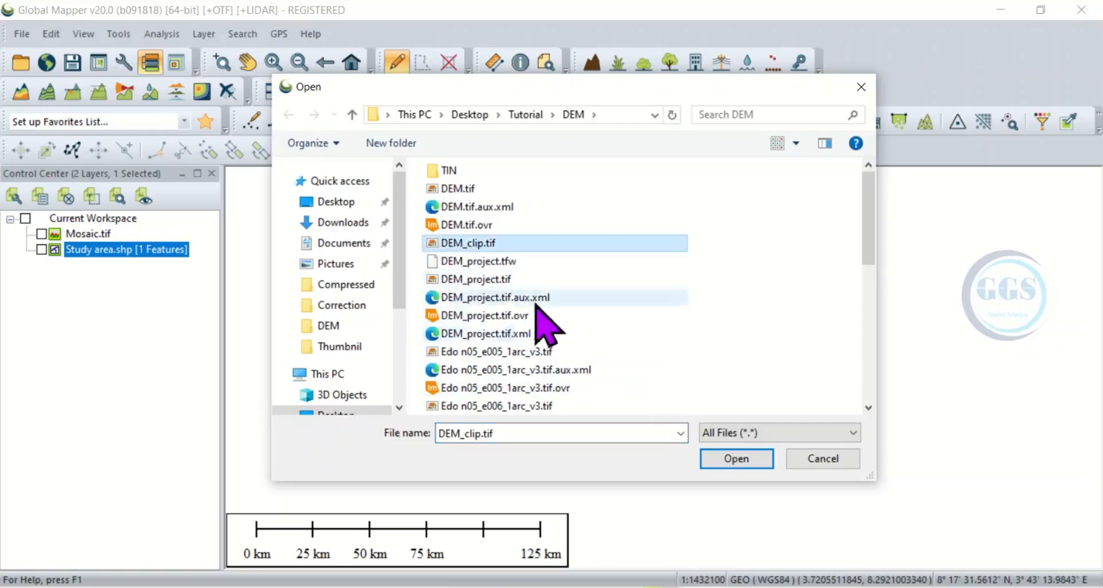
pyautogui.click(735, 459)
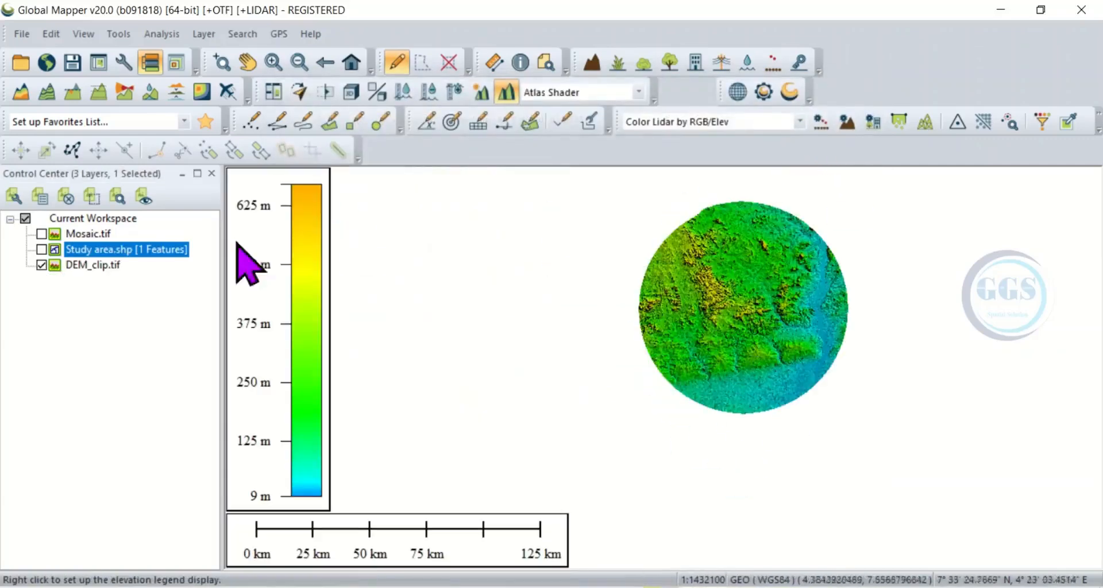
# Step: Show the Mosaic.tif layer briefly and hide it again to compare it with the clipped DEM
pyautogui.click(41, 234)
pyautogui.click(41, 234)
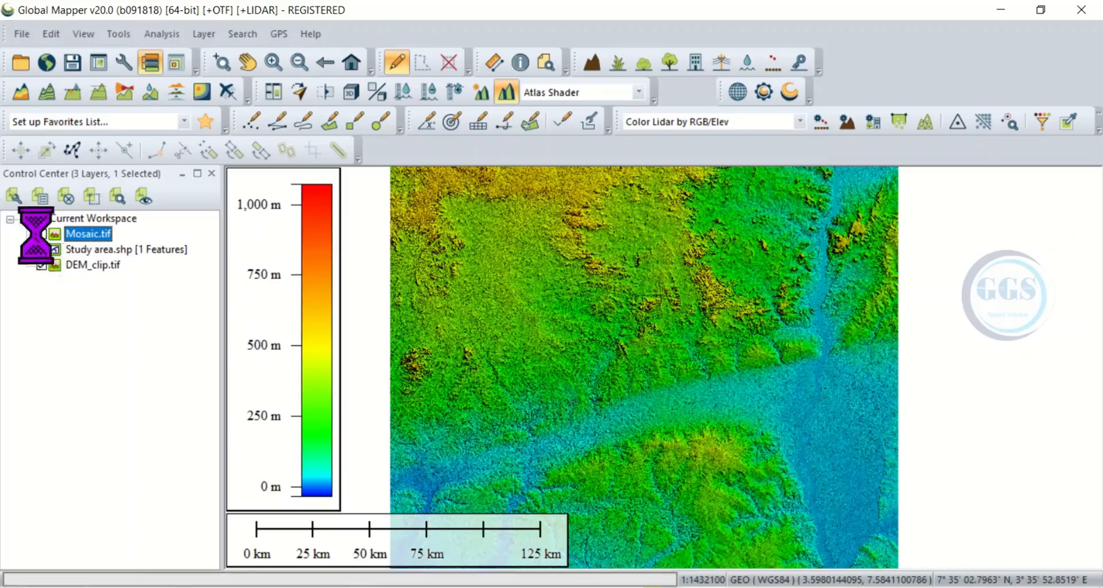
pyautogui.click(42, 250)
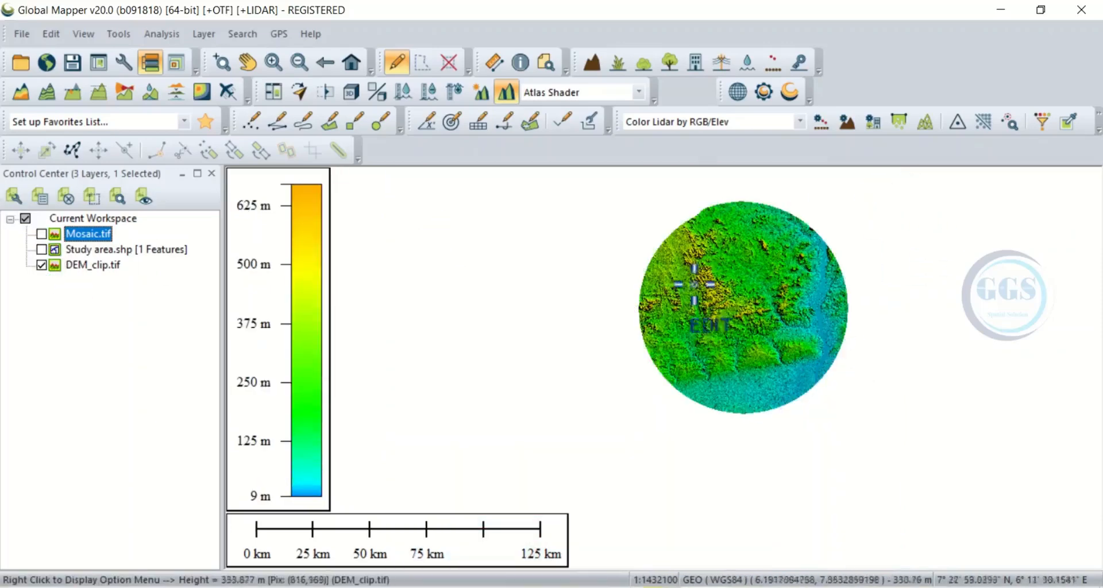